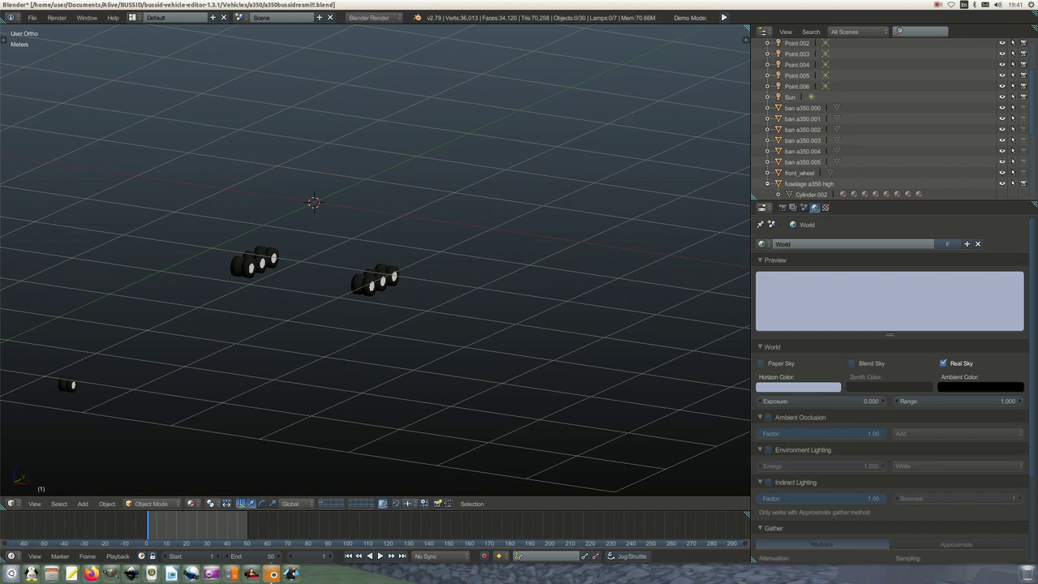
Examine the separate nose and main landing-gear wheels from several angles, together with the complete aircraft above them.
key("KP_4")
key("KP_4")
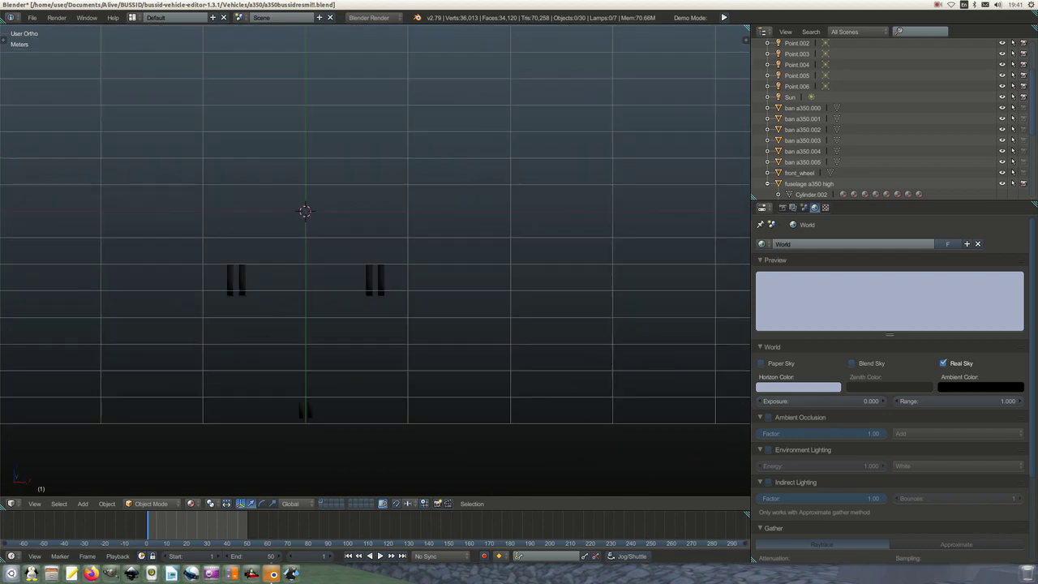
scroll(375, 259, "up", 3, "ctrl")
scroll(375, 259, "down", 9, "ctrl")
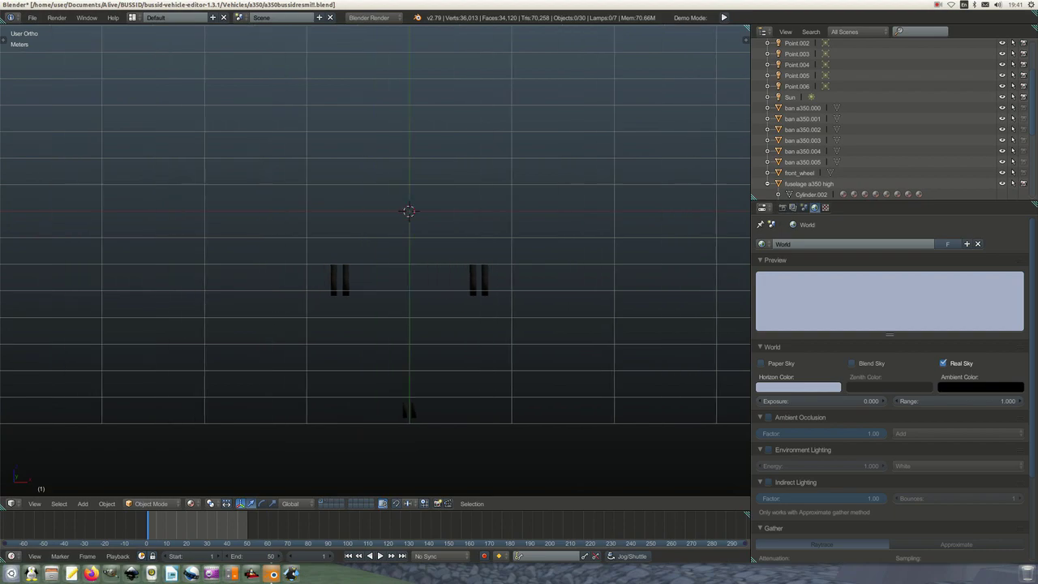
scroll(375, 259, "up", 1, "ctrl")
scroll(374, 260, "down", 2, "ctrl+alt")
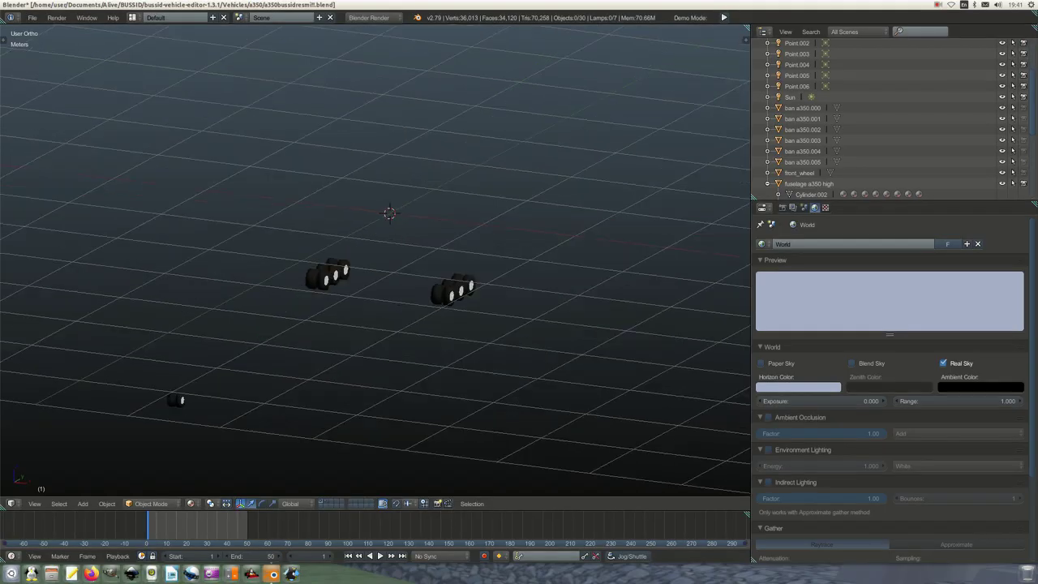
middle_click_drag(374, 260, 582, 243)
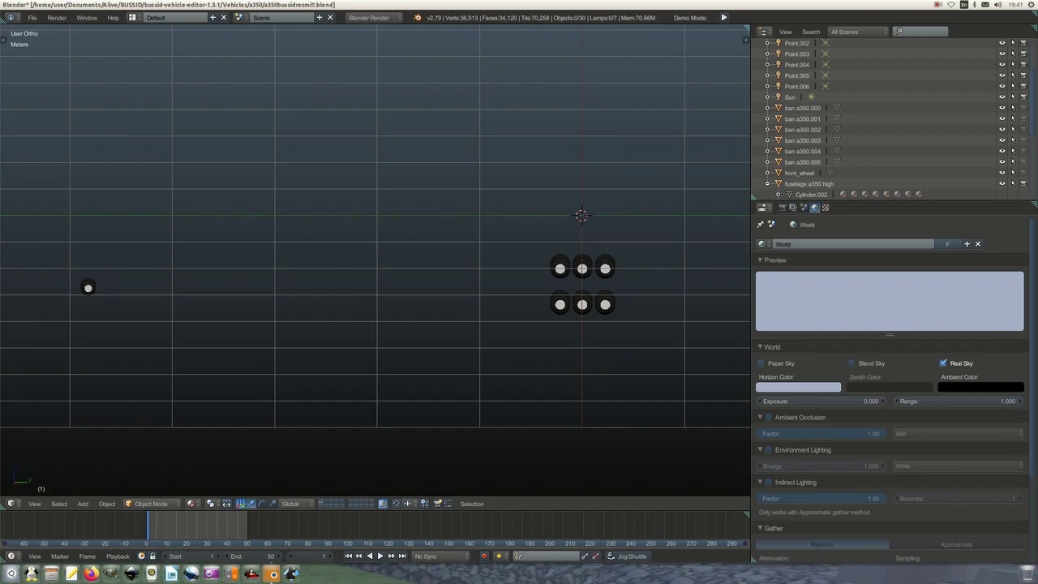
scroll(374, 260, "down", 1)
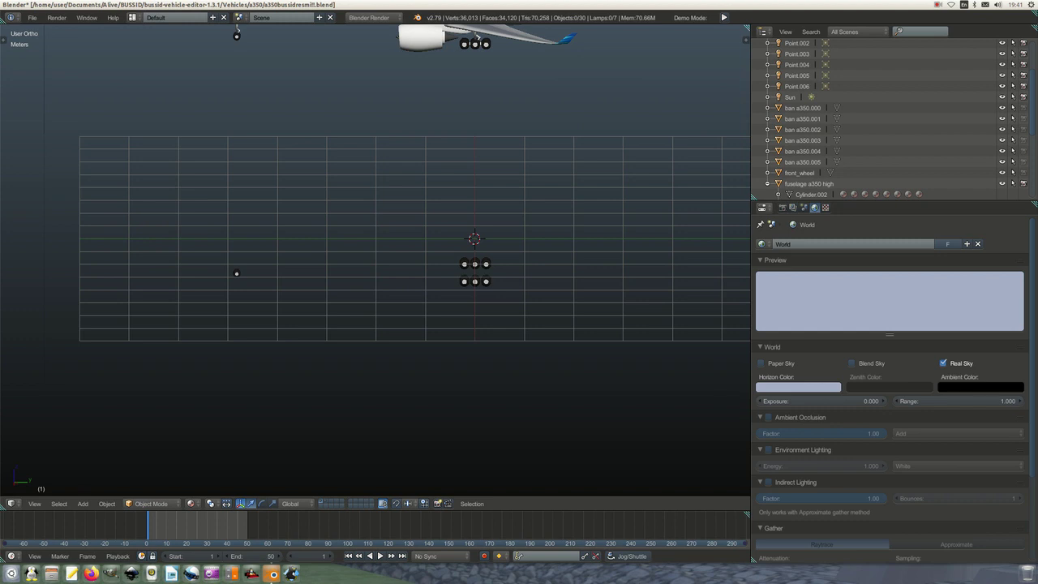
scroll(375, 259, "up", 1, "ctrl")
scroll(374, 259, "down", 1, "ctrl")
scroll(374, 259, "up", 6, "shift")
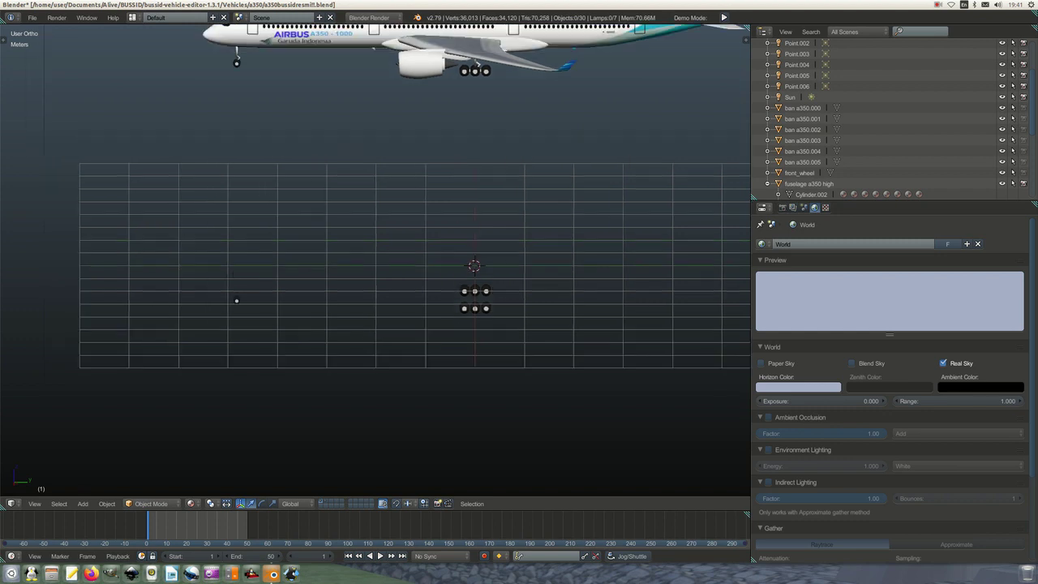
scroll(374, 260, "up", 4, "shift")
scroll(374, 259, "up", 2, "shift")
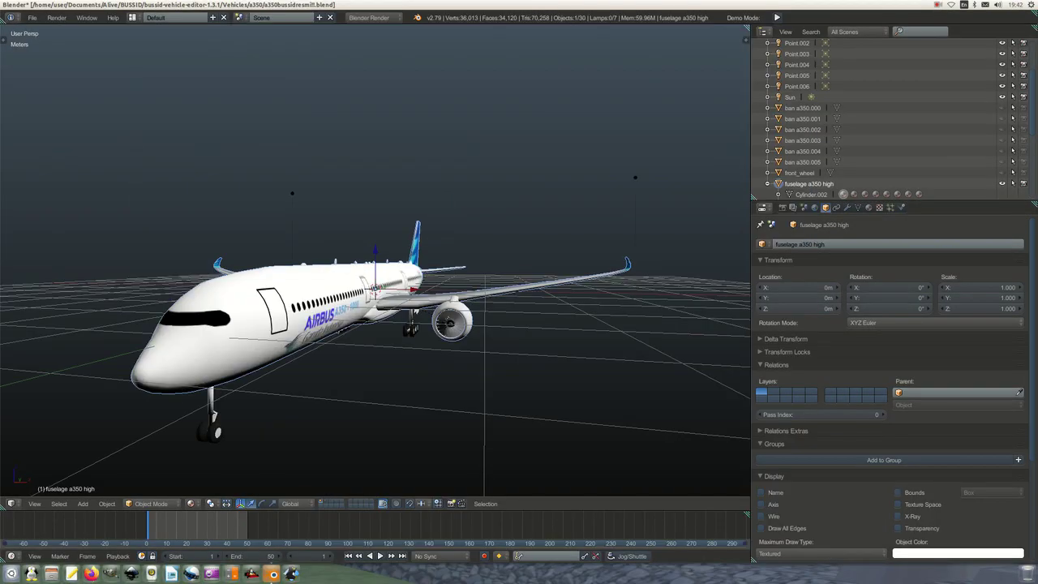
Fly from the aircraft's side view through the fuselage to look over the cockpit layout.
key("KP_3")
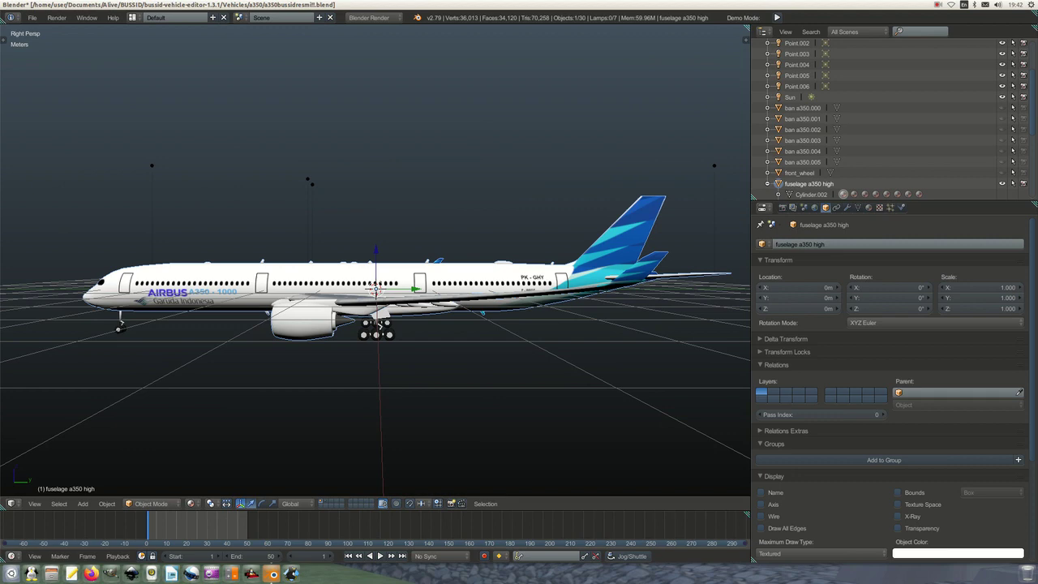
key("shift+f")
key("w")
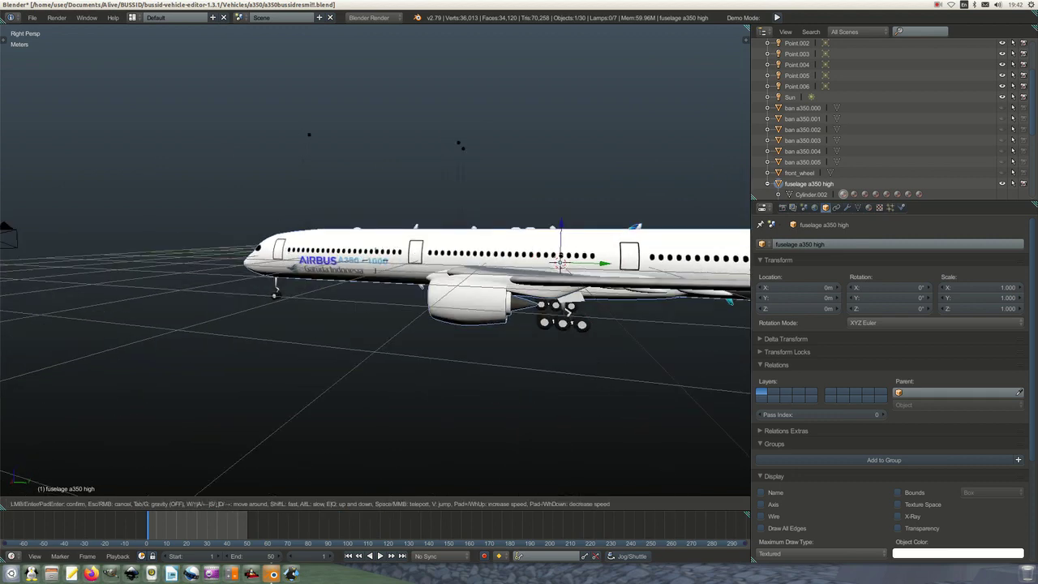
key("w")
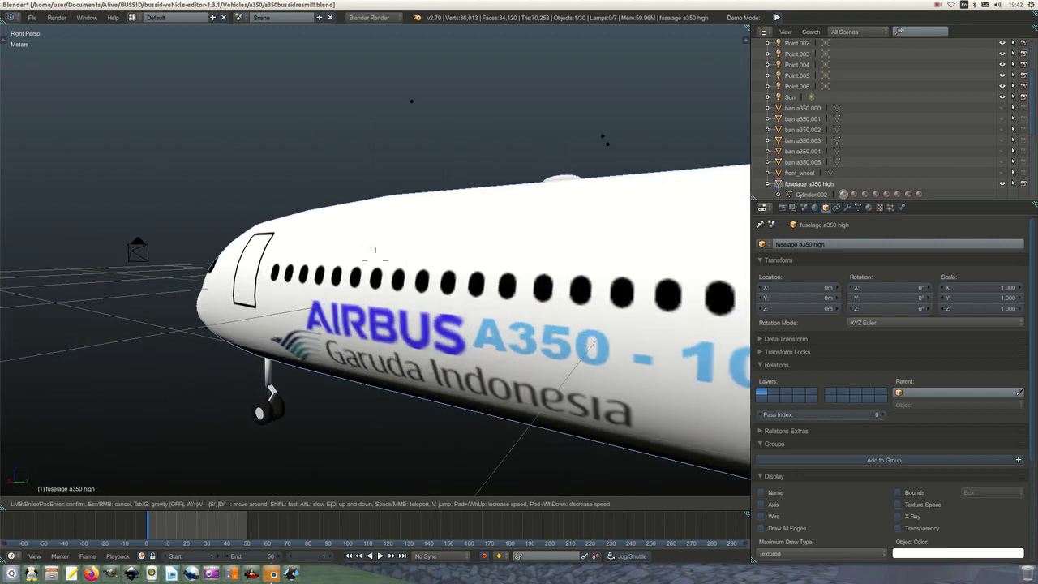
key("w")
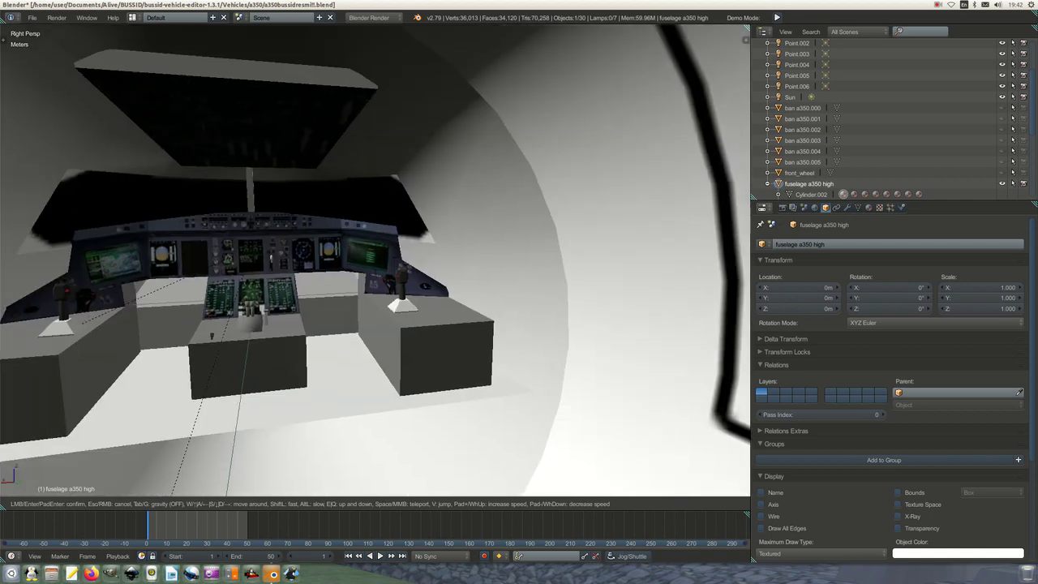
key("a")
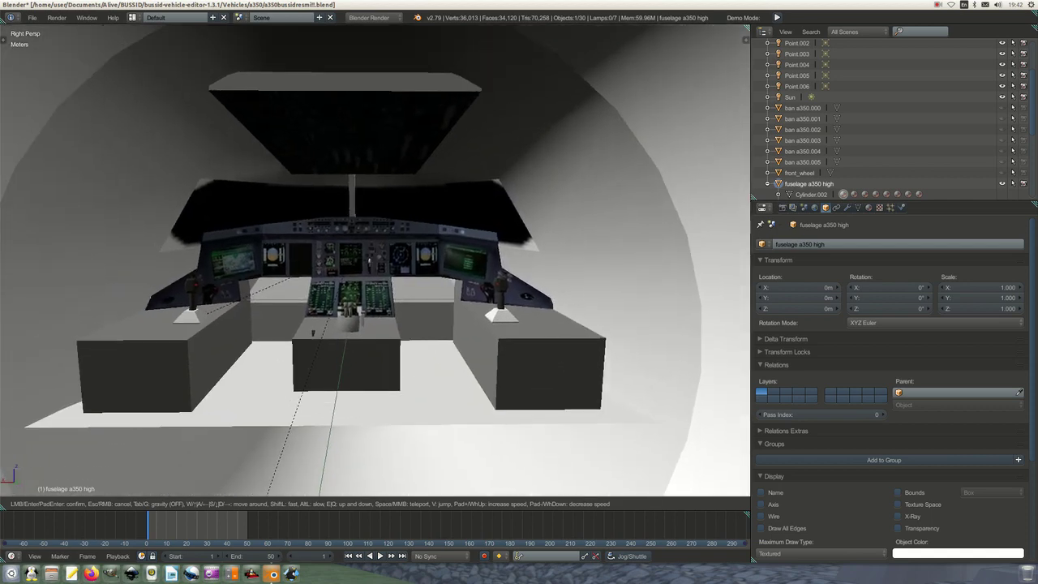
key("w")
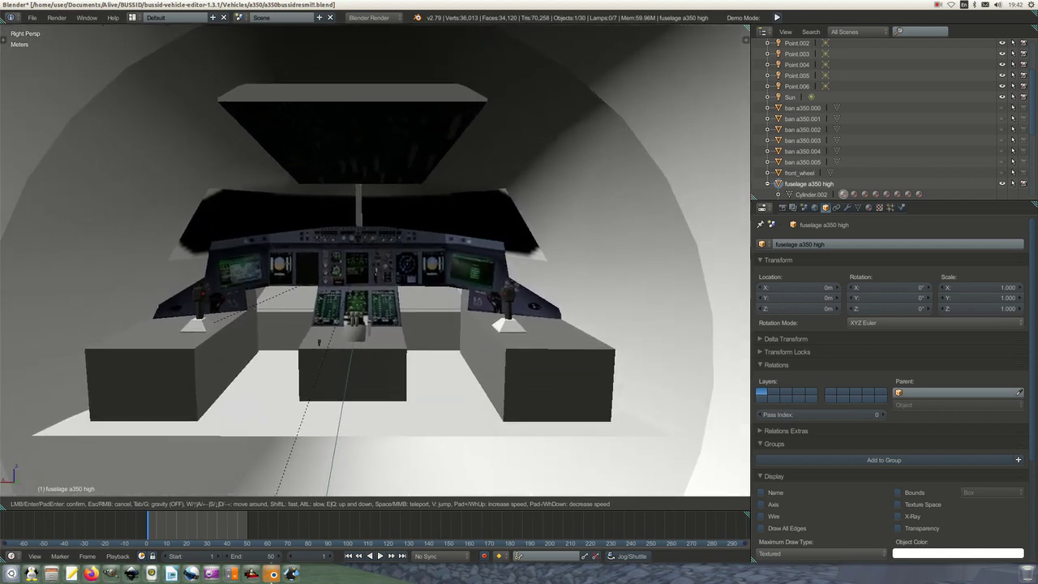
key("w")
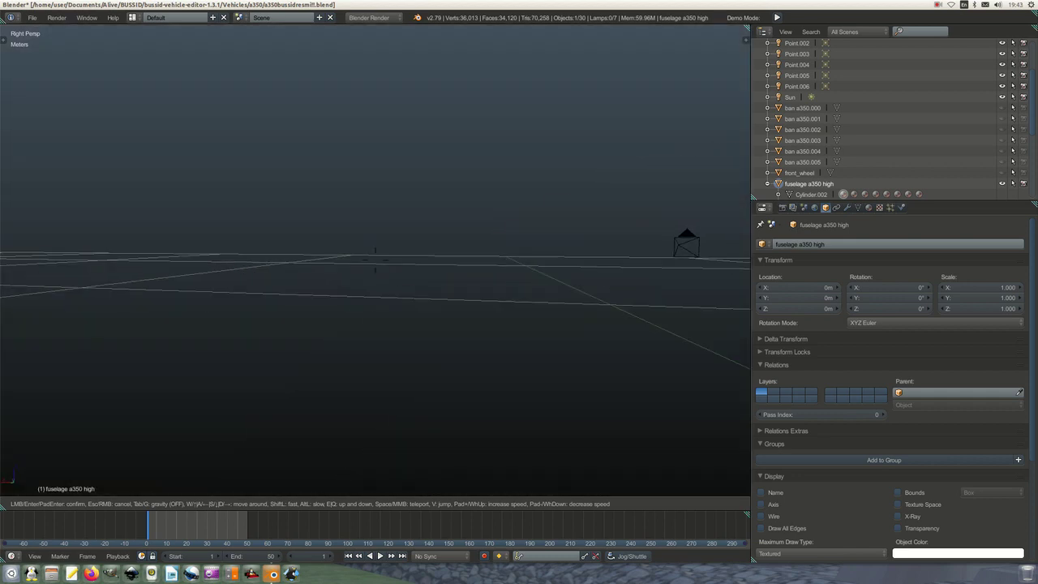
Inspect the cockpit's instrument panel and centre pedestal up close and from the cabin behind.
key("s")
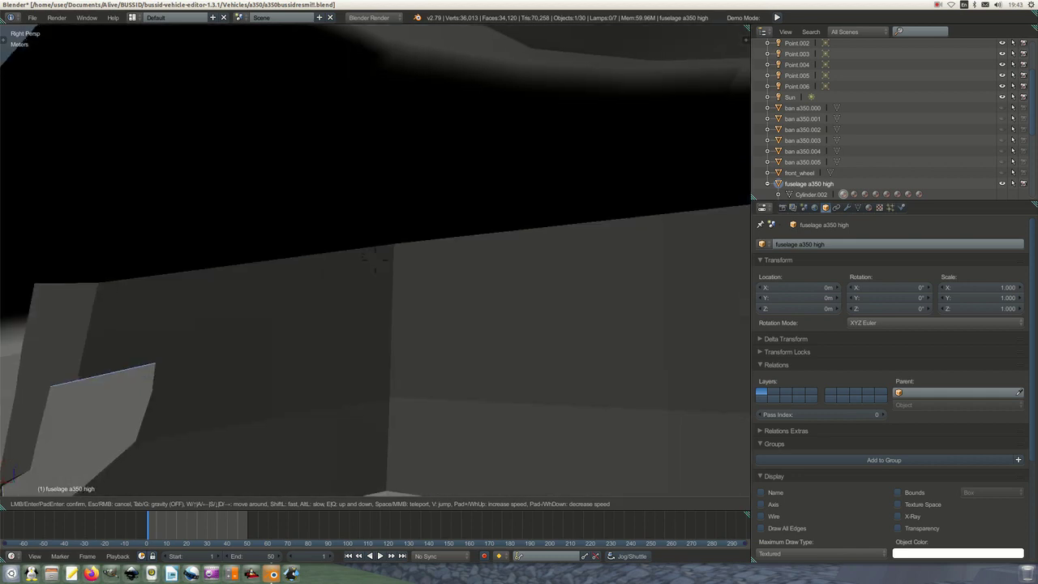
key("s")
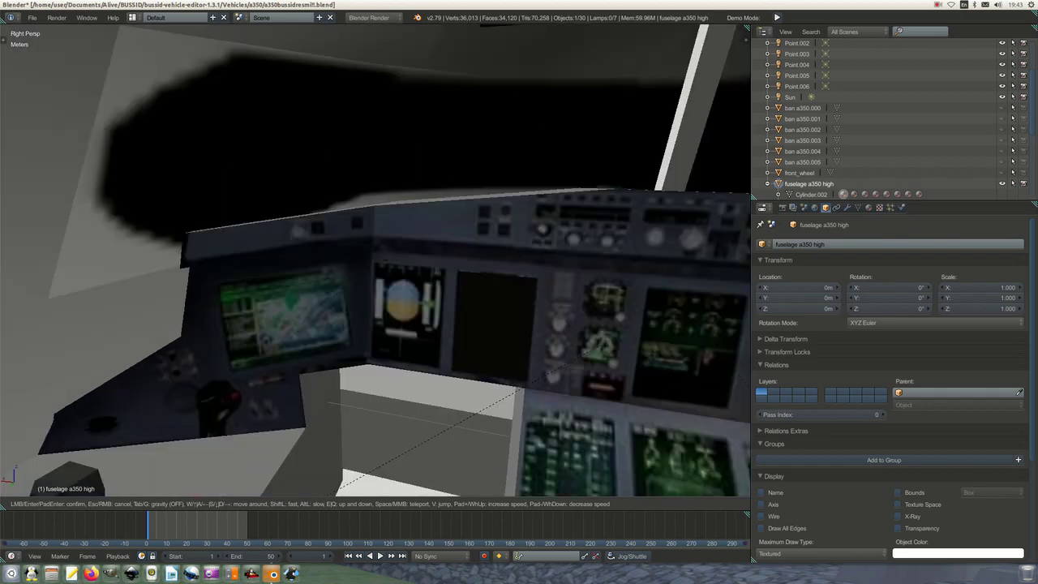
key("w")
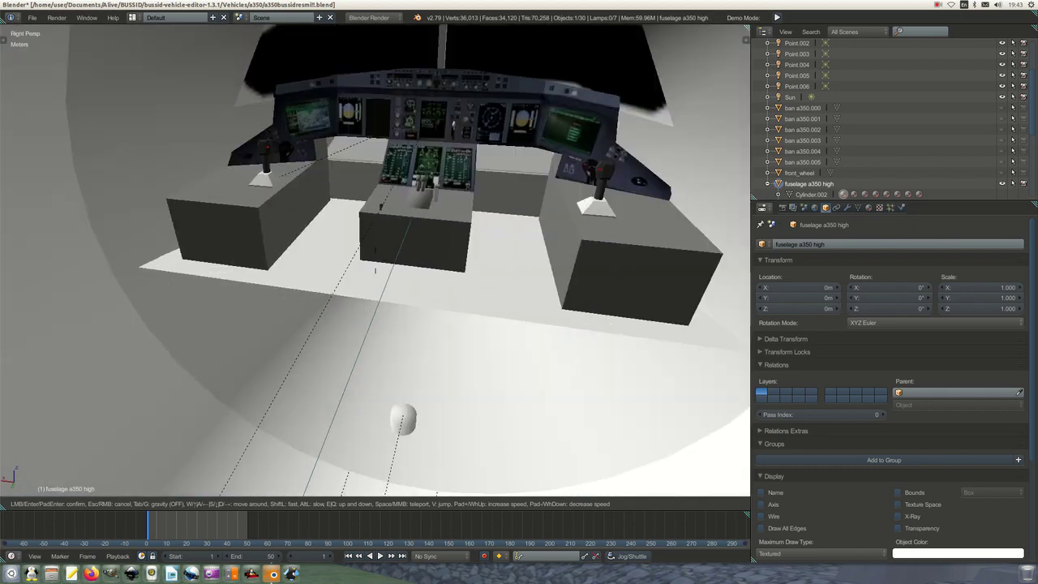
key("s")
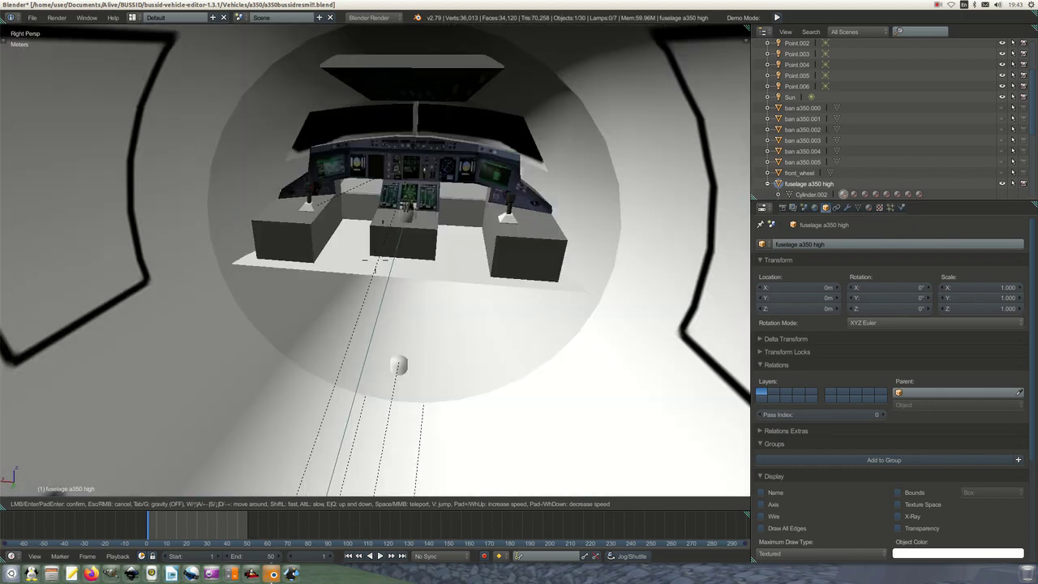
key("s")
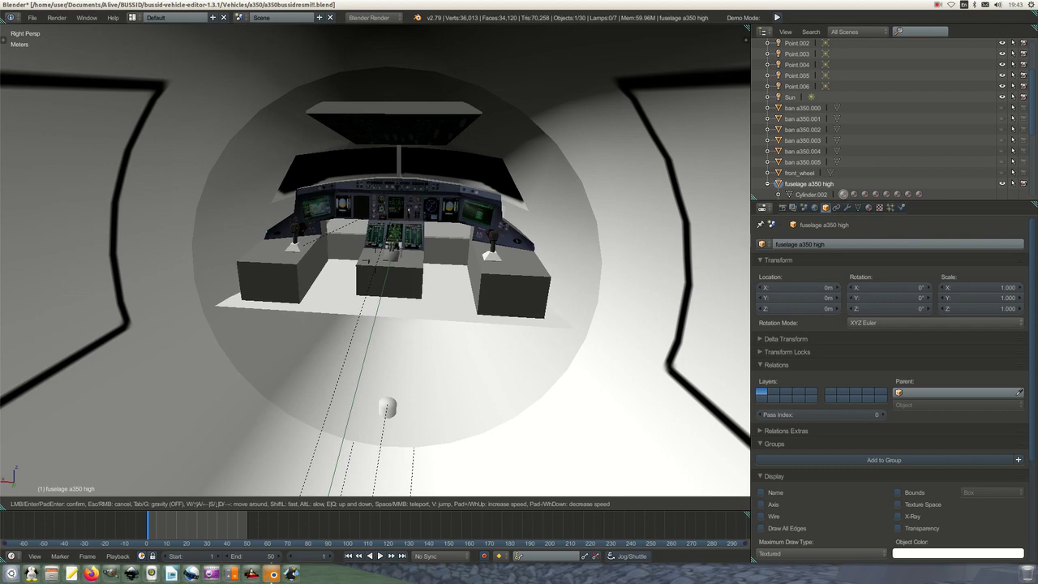
key("w")
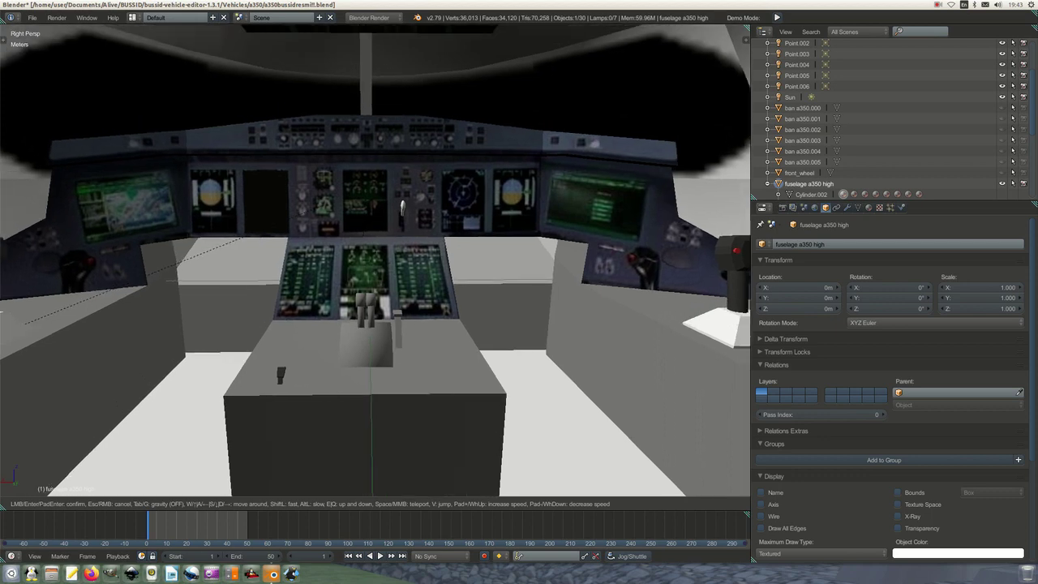
key("s")
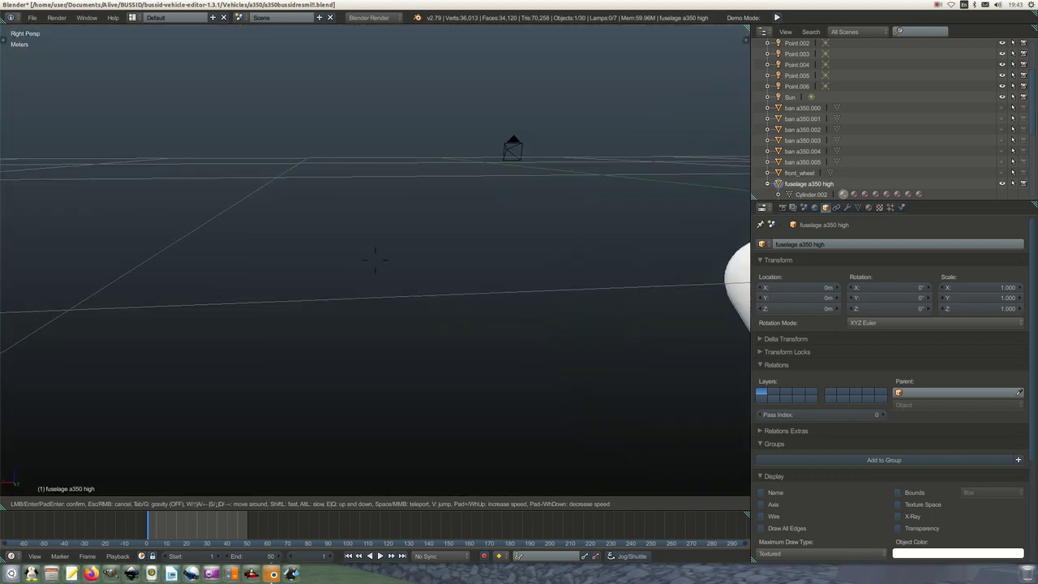
key("d")
key("s")
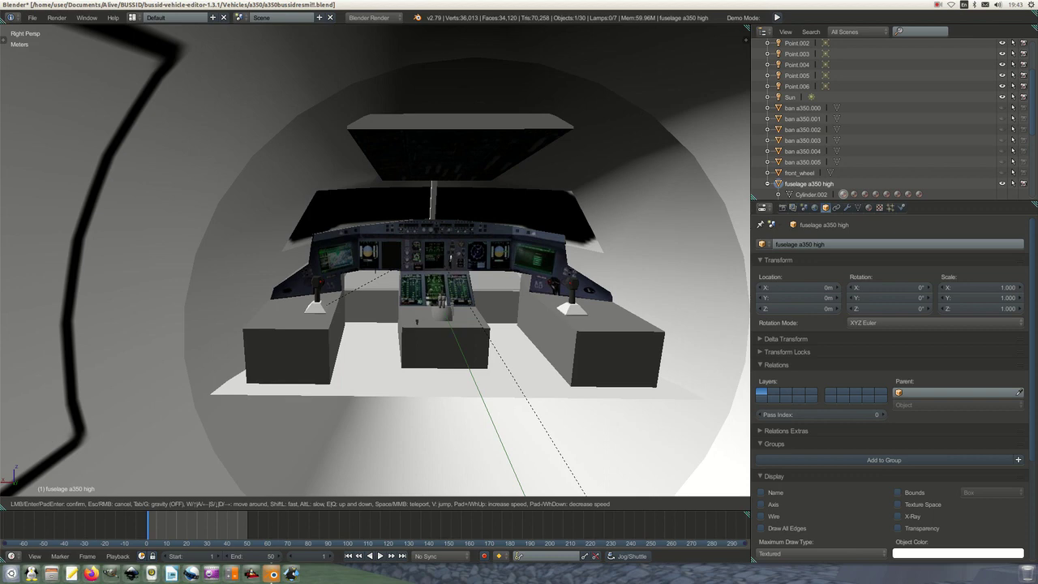
Examine the instrument displays, landing-gear lever and sidesticks, moving through the nose and back into the cabin.
key("w")
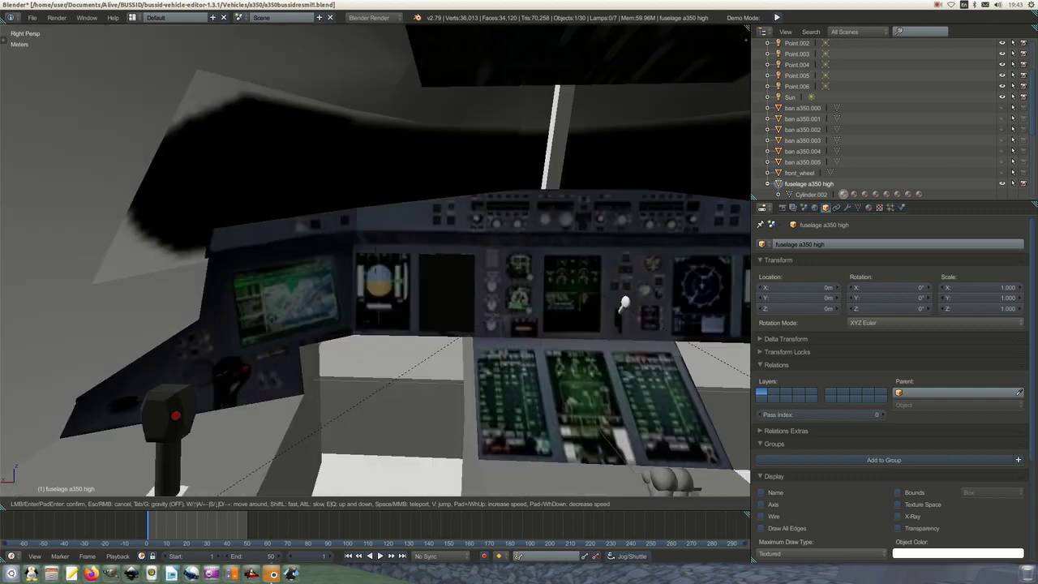
key("s")
key("s")
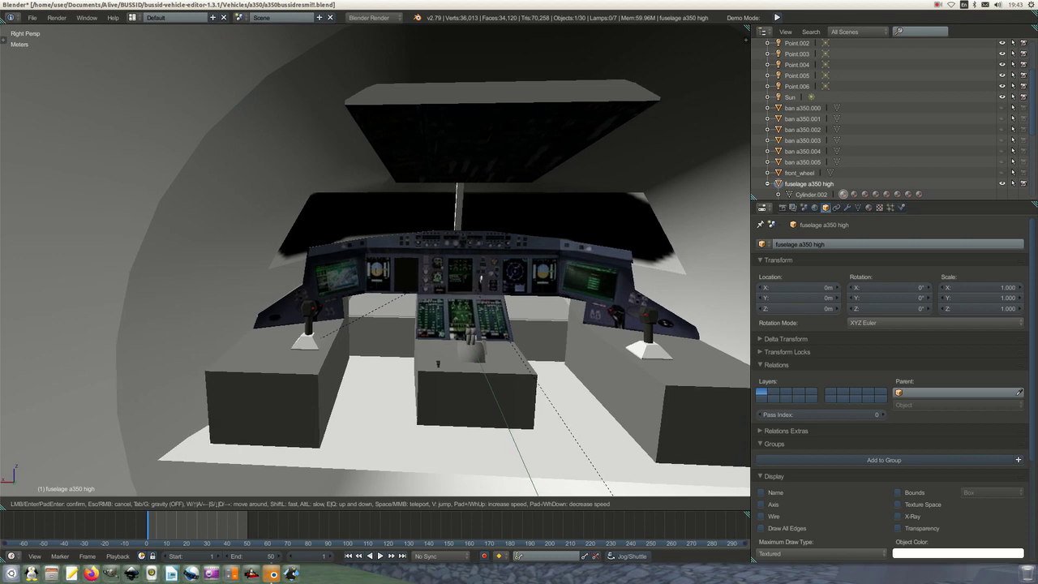
key("s")
key("w")
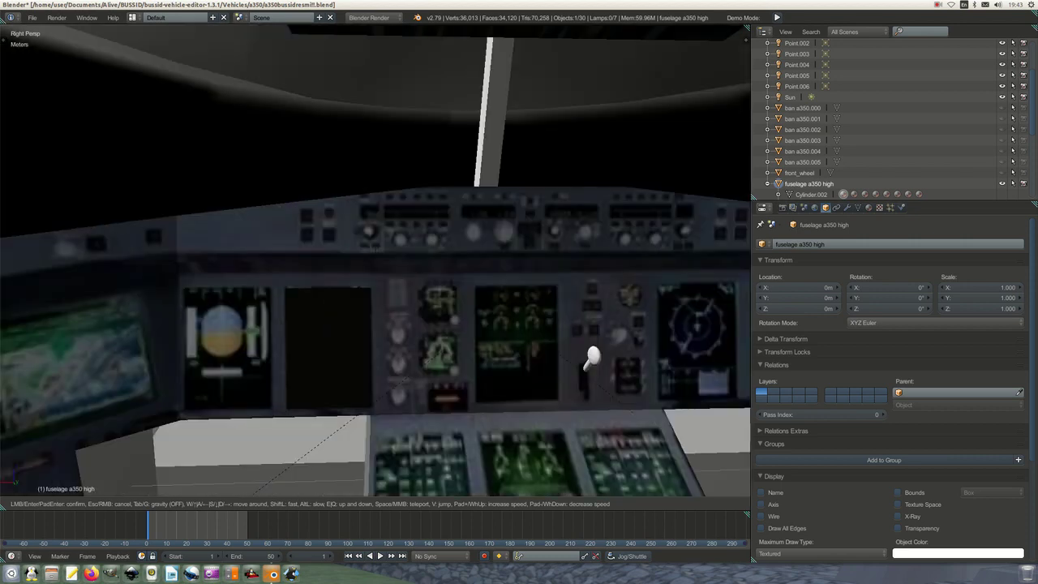
key("w")
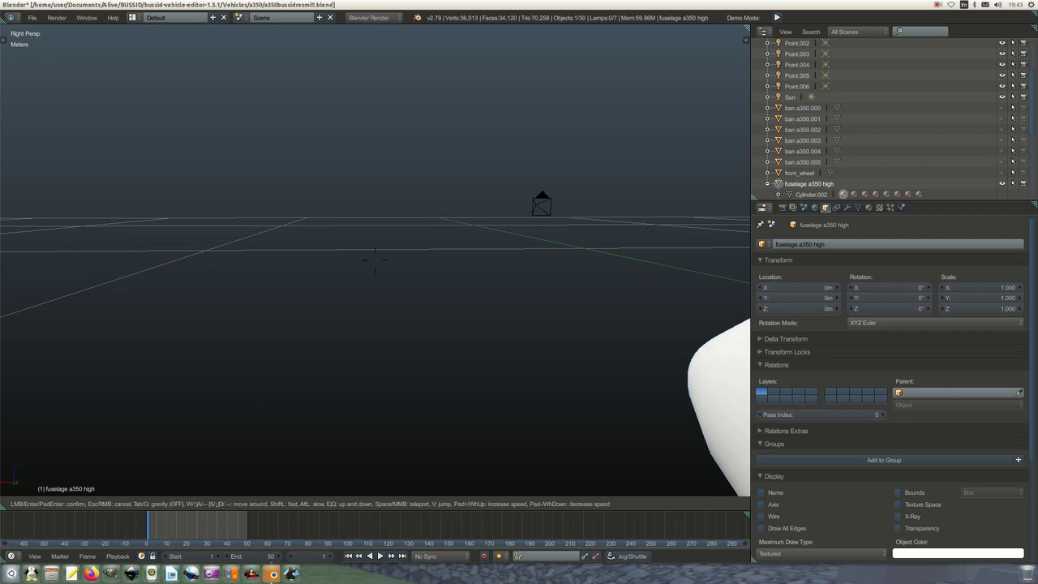
key("d")
key("d")
key("w")
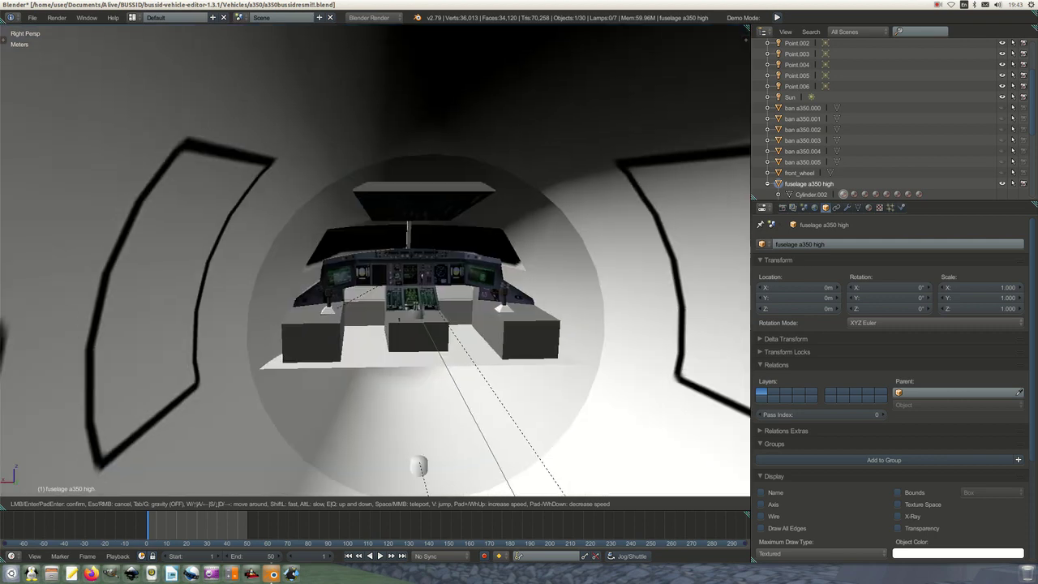
Inspect the inside of the cockpit windows and the dashboard's upper edge.
key("w")
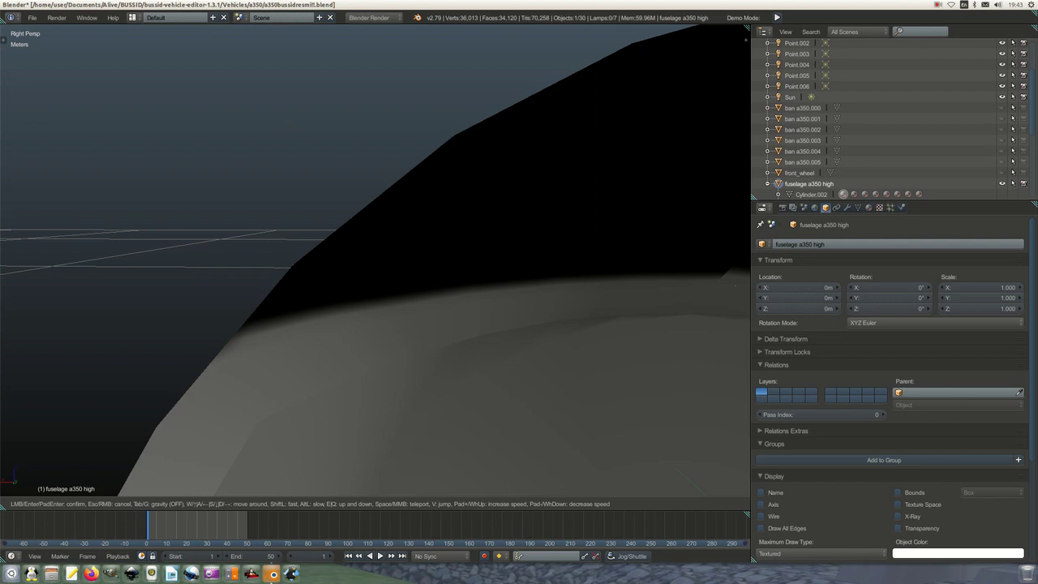
key("s")
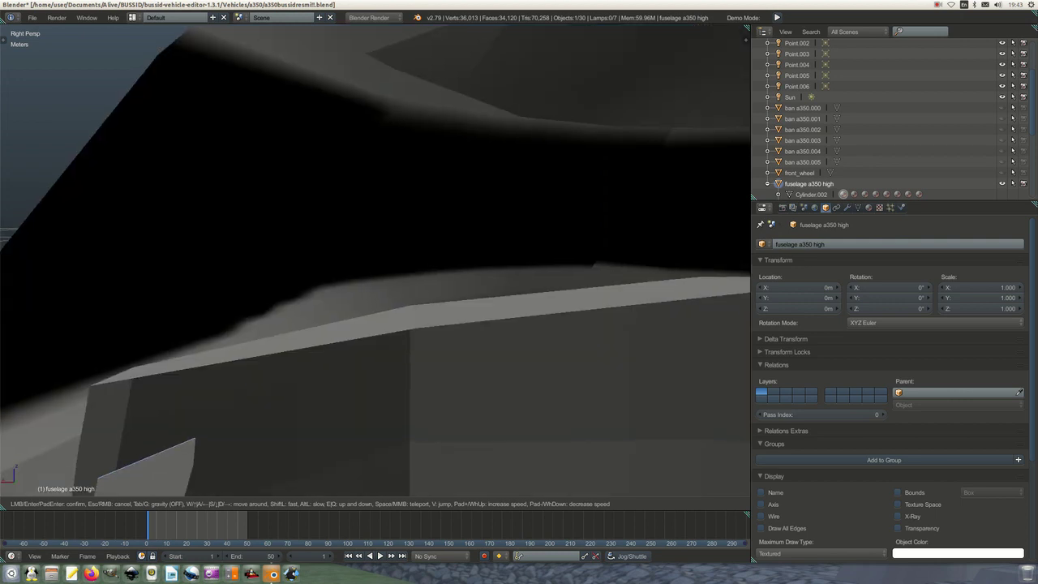
key("s")
key("w")
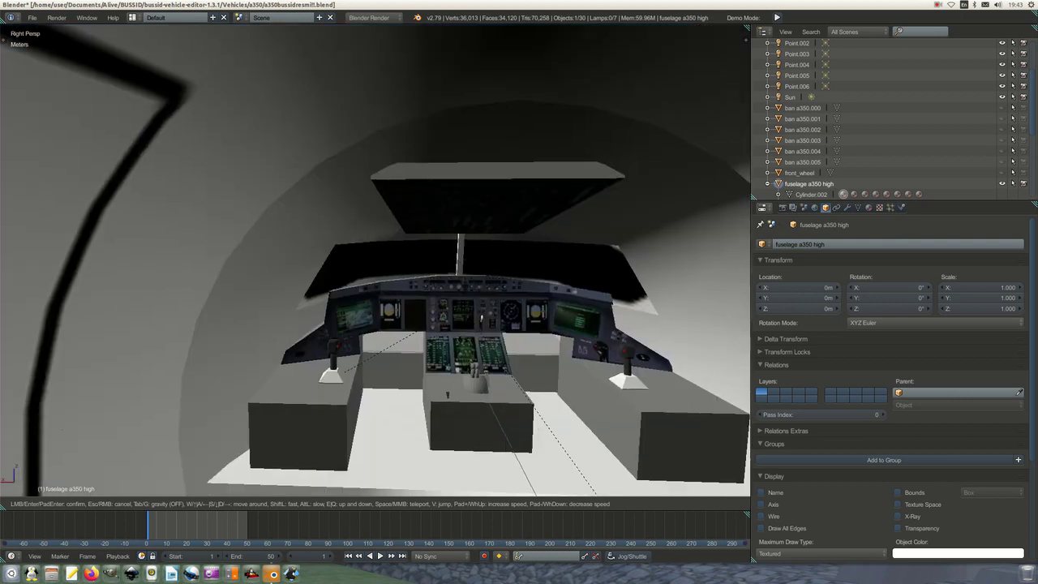
key("s")
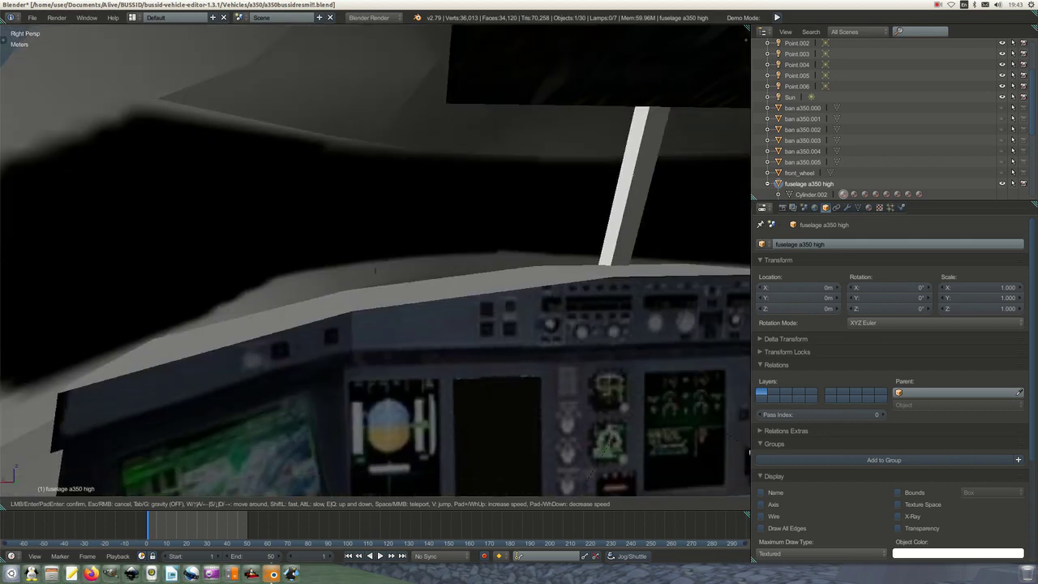
key("w")
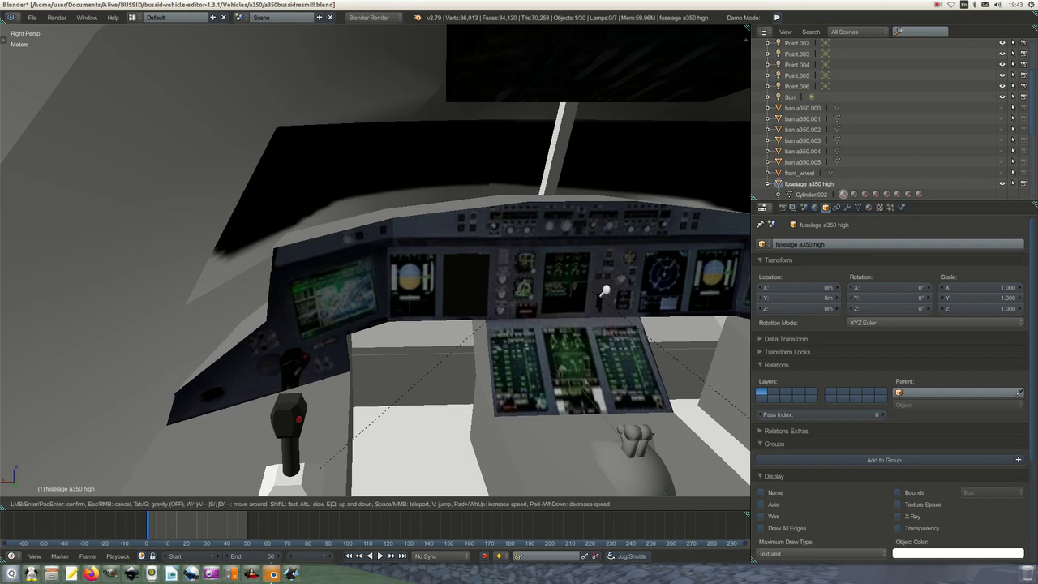
Fly out of the cockpit to examine the nose and cockpit windows from outside.
key("a")
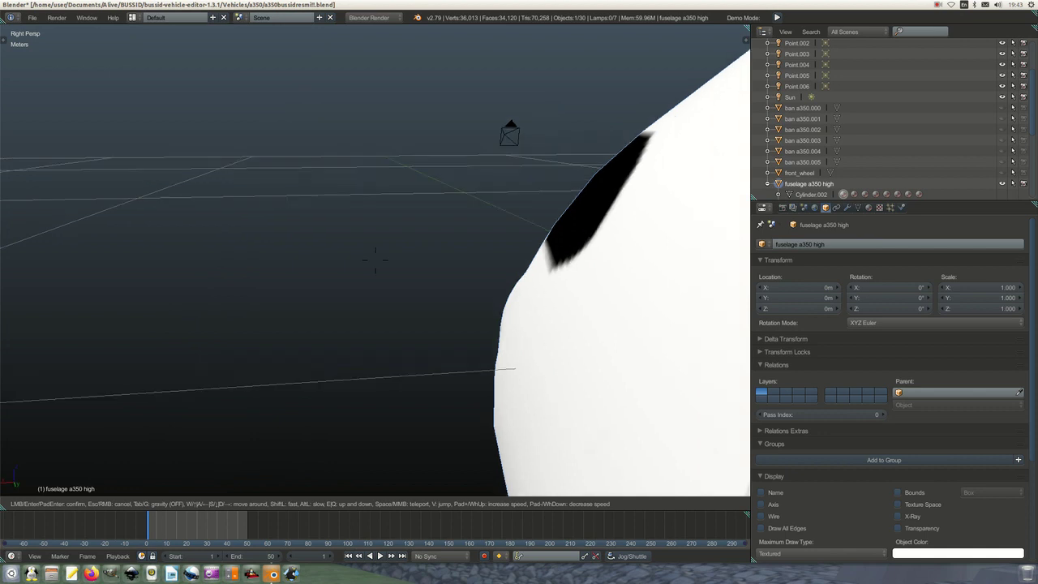
key("a")
key("s")
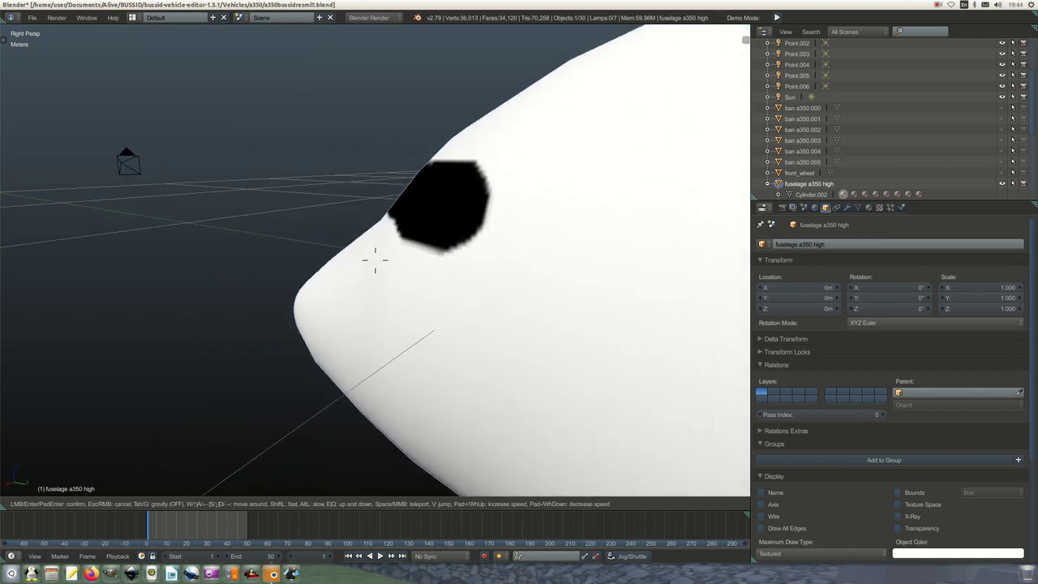
key("s")
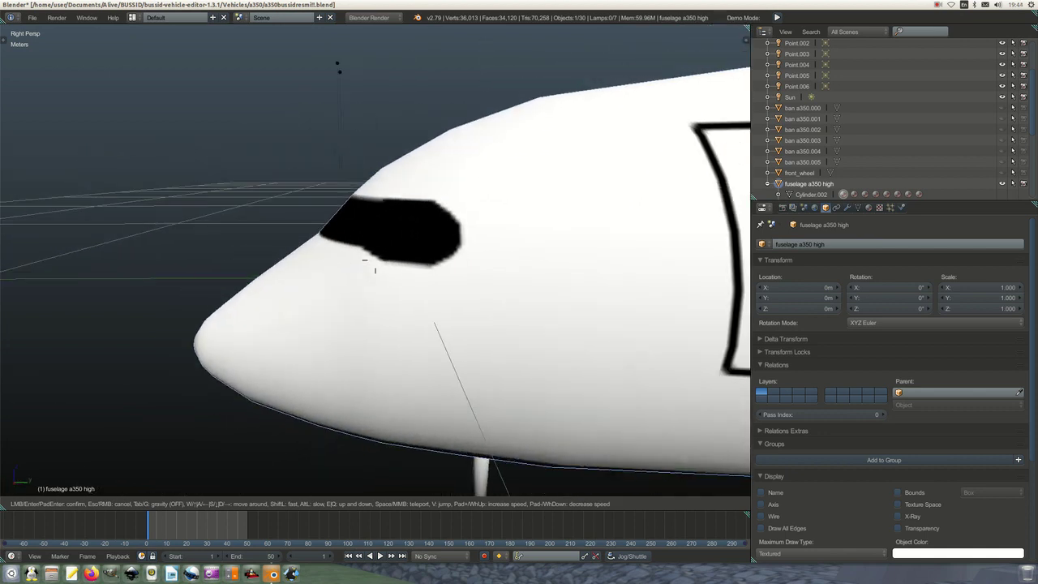
Fly along the fuselage side from the nose past the forward door and livery lettering to the wing and engine.
key("d")
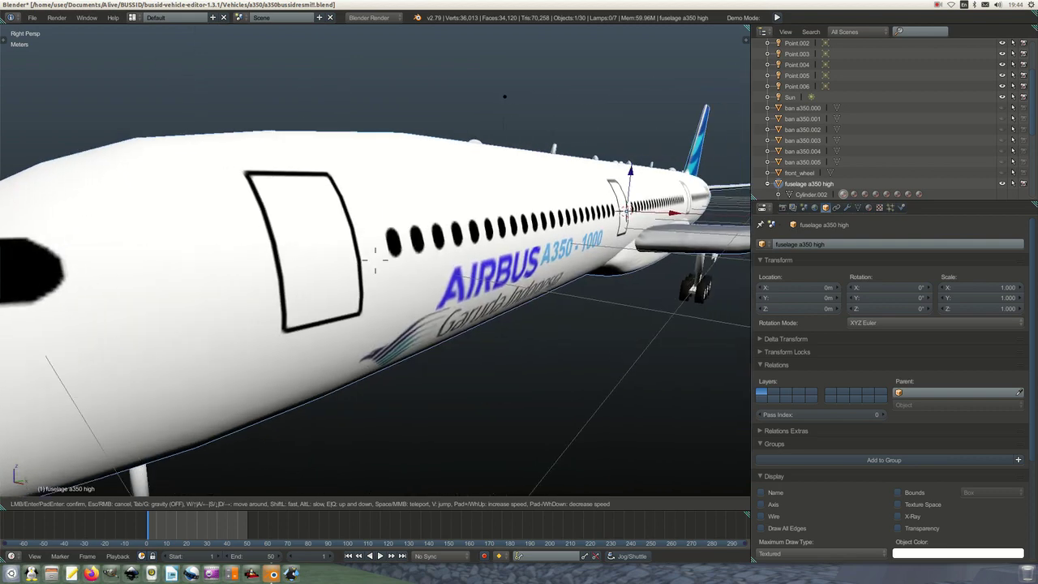
key("d")
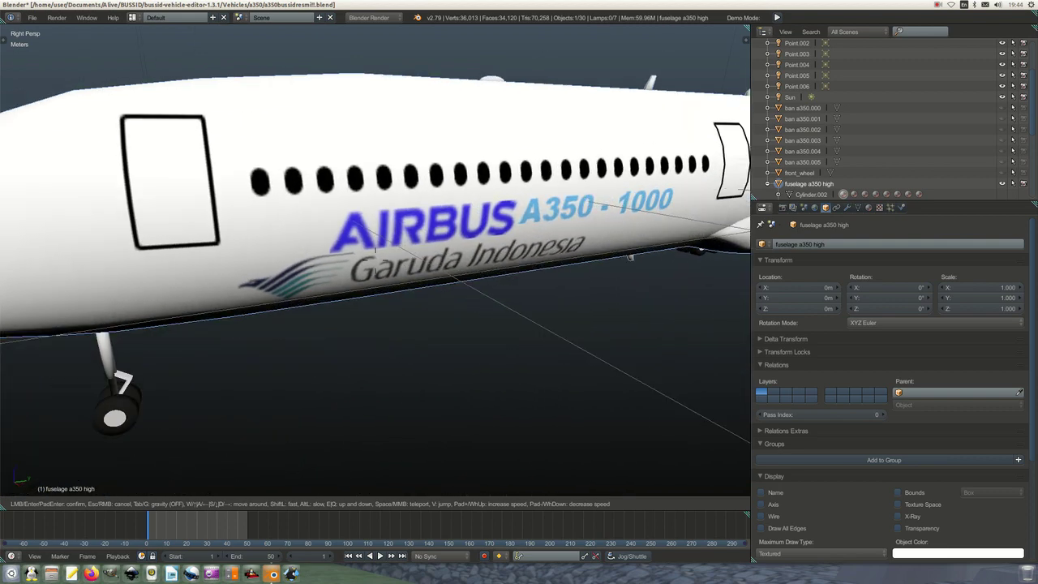
key("a")
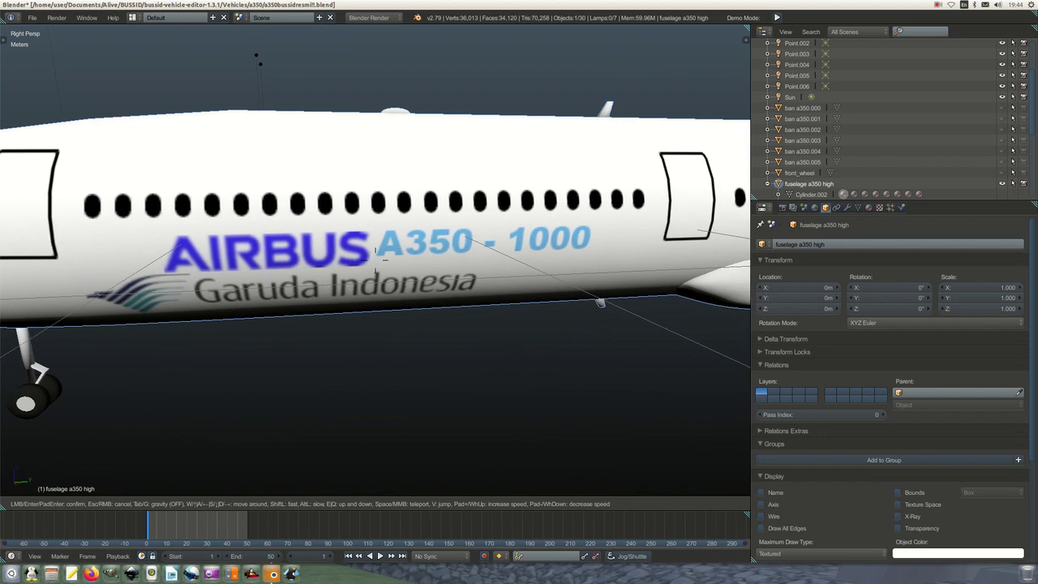
key("d")
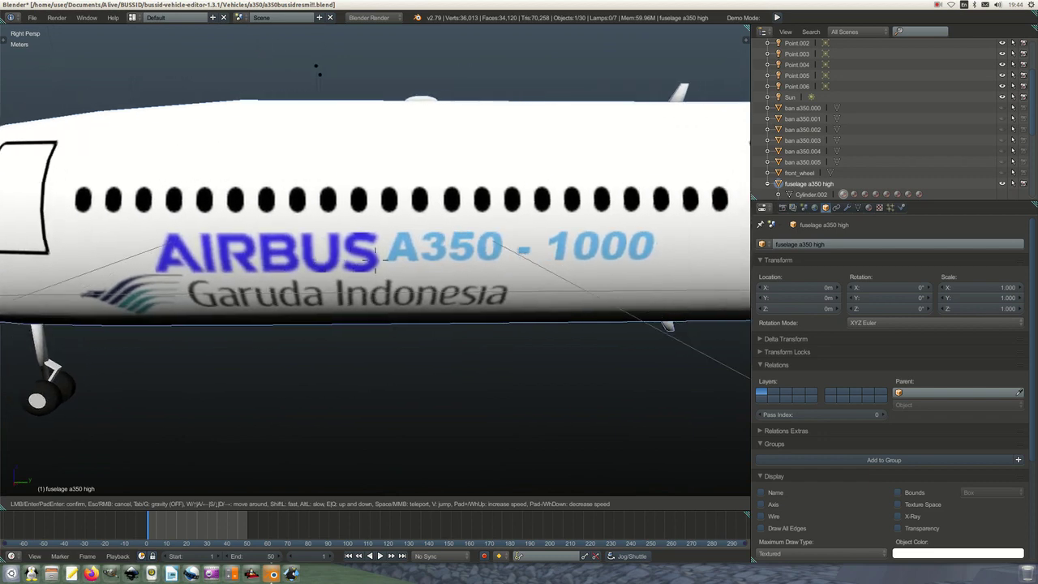
key("a")
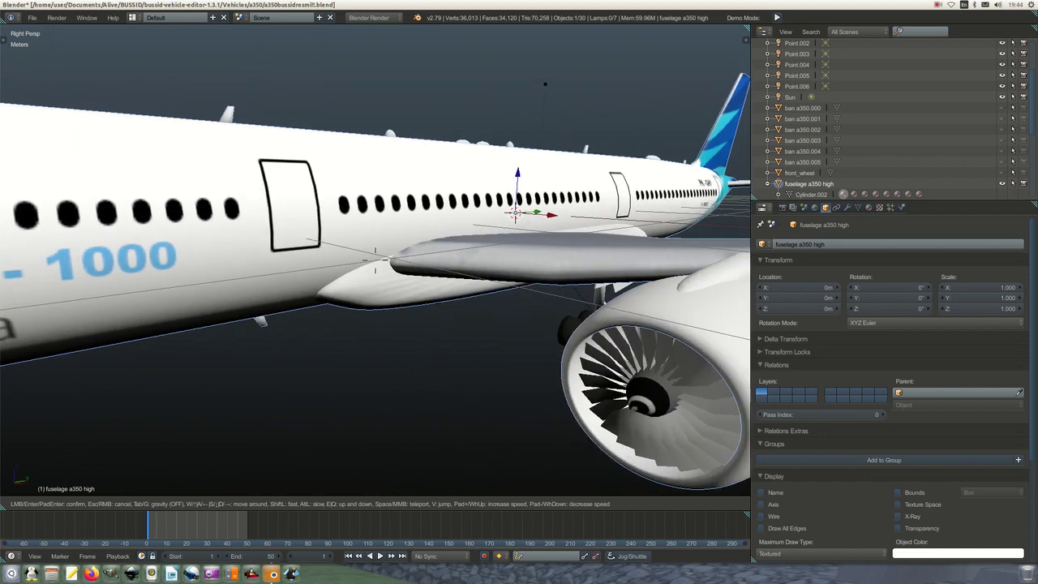
Return to the forward fuselage and examine the AIRBUS A350 - 1000 and Garuda Indonesia livery and the window row.
key("a")
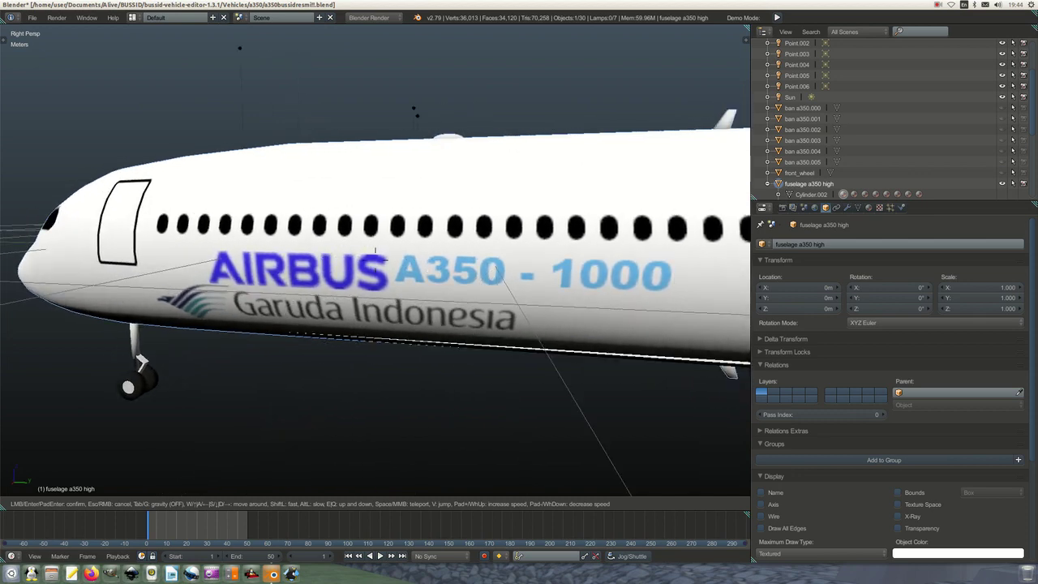
key("d")
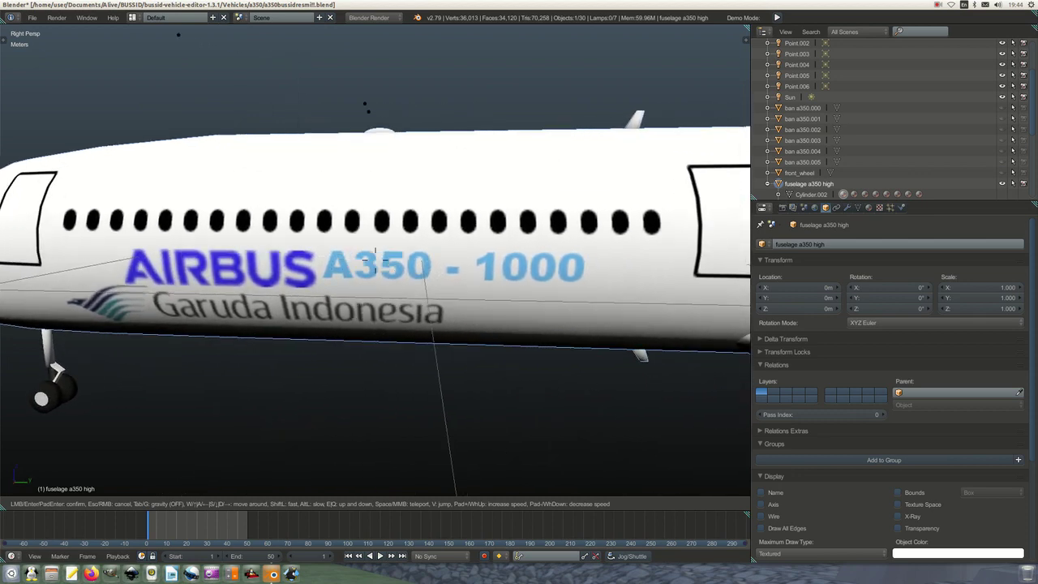
key("a")
key("w")
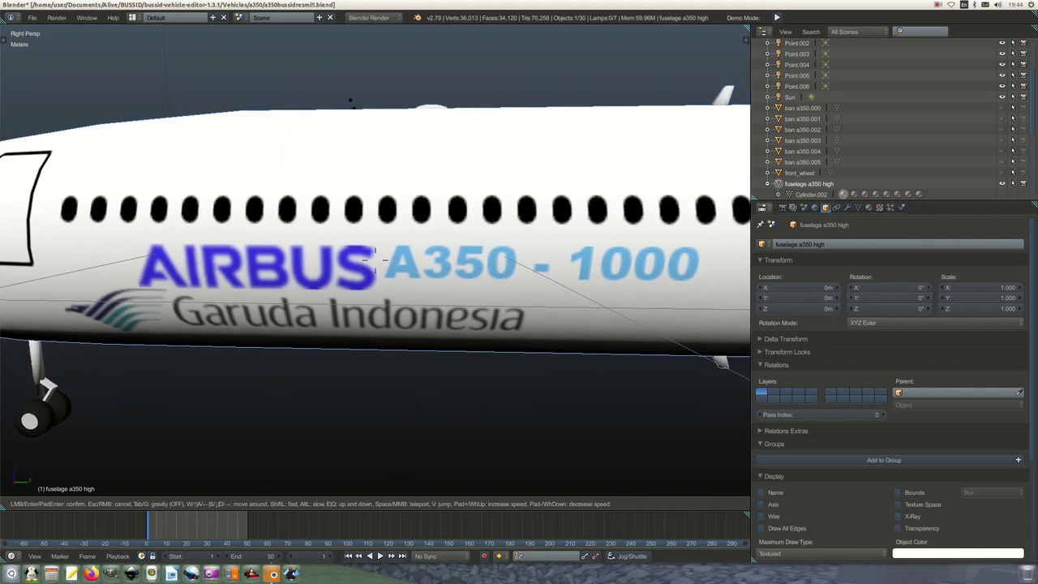
key("s")
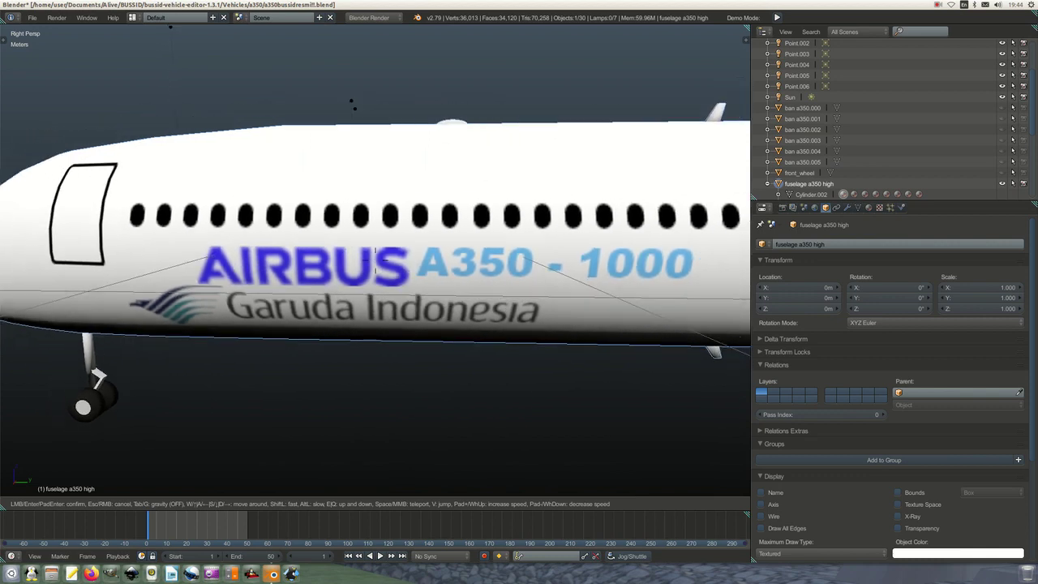
key("w")
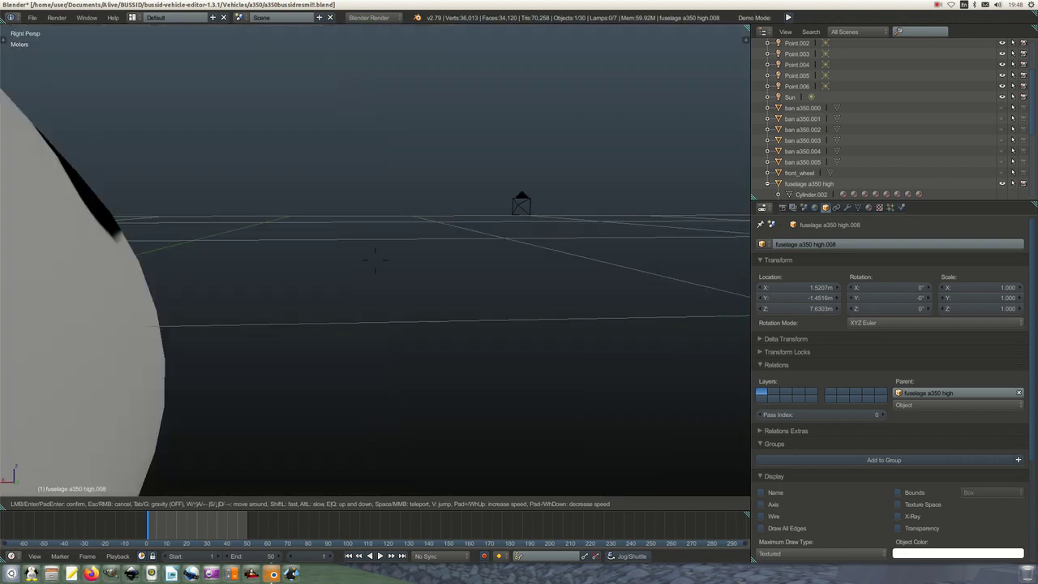
Pull back from the nose to view the whole aircraft from the front on the opposite side, including wing, engine and landing gear.
key("s")
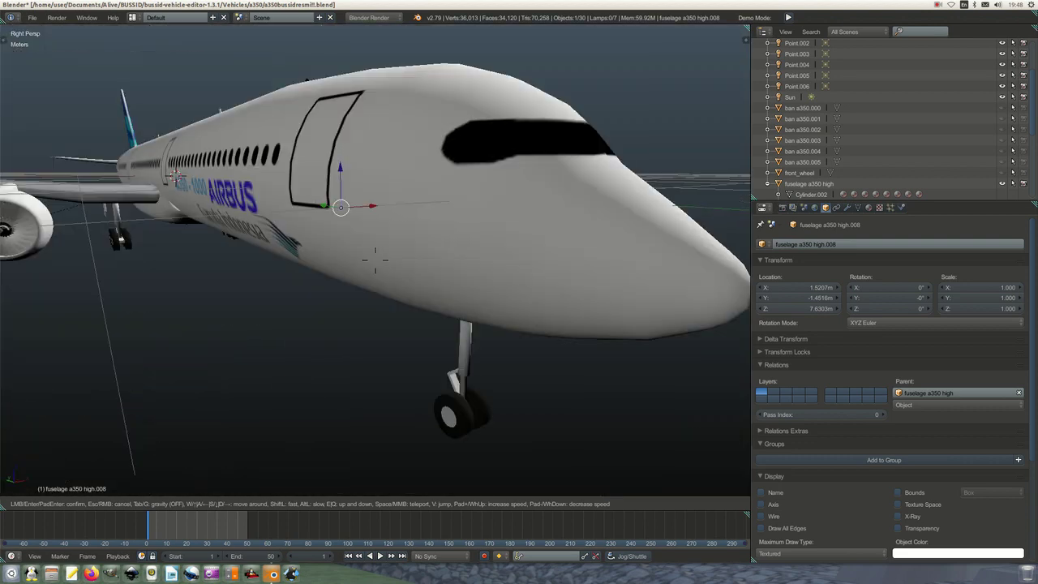
key("s")
key("s")
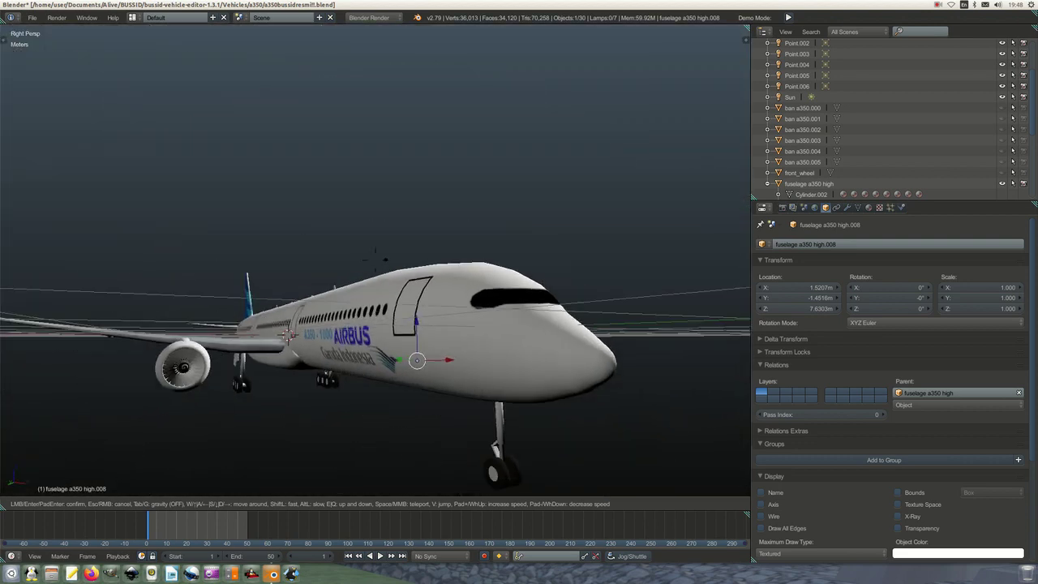
key("a")
key("s")
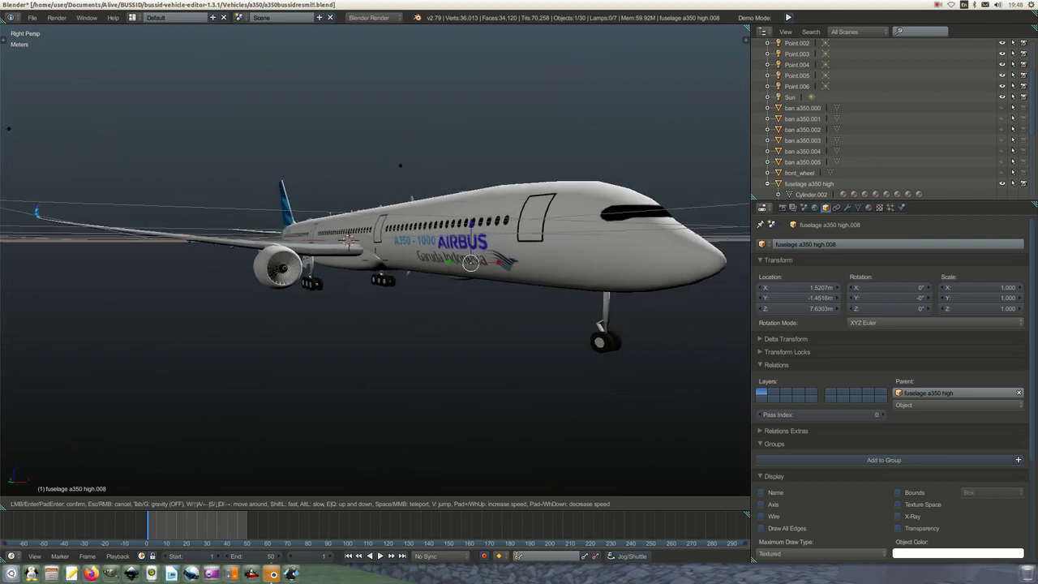
key("w")
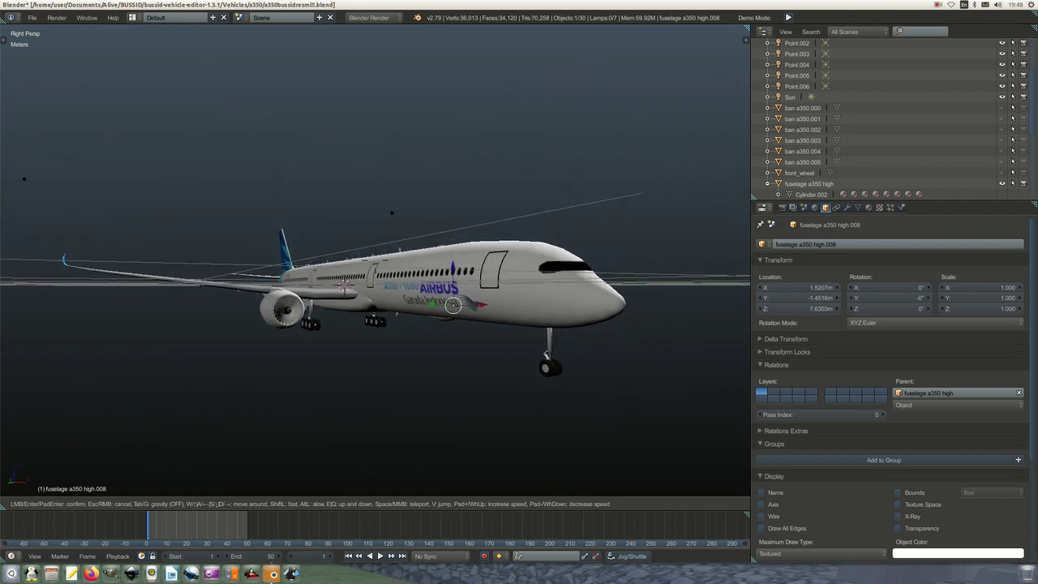
key("s")
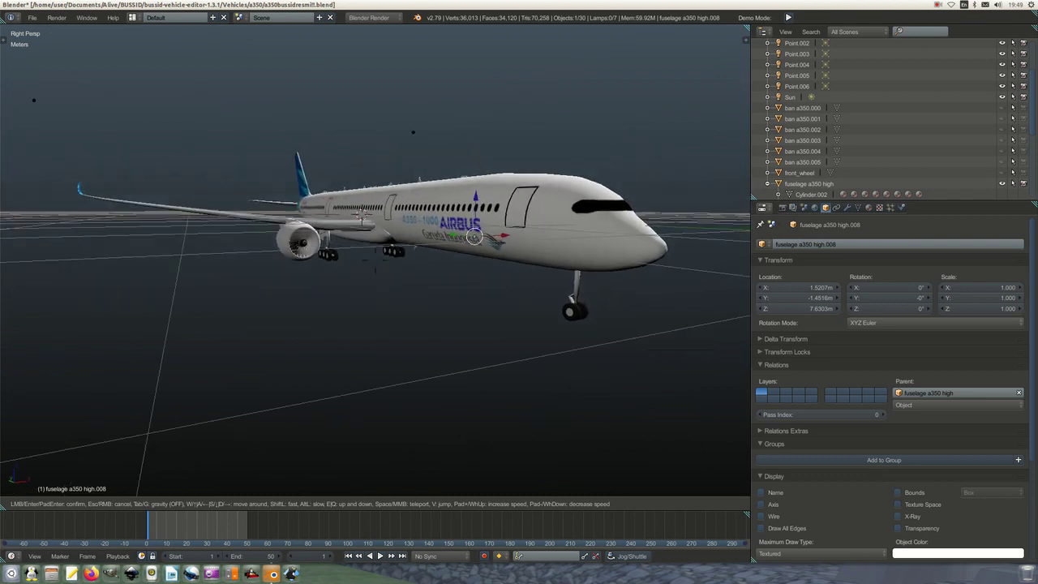